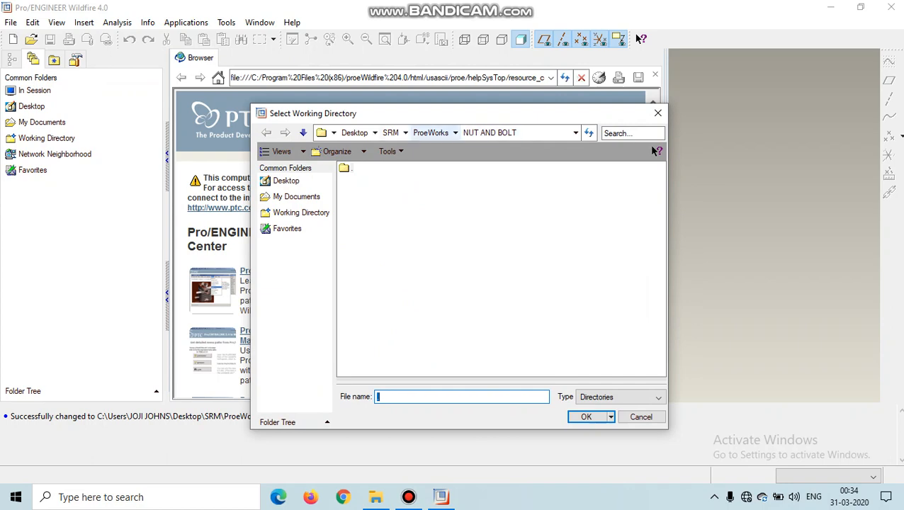
Step: Confirm NUT AND BOLT as the working directory and create a solid part named NUT from the mmns_part_solid template
click(586, 416)
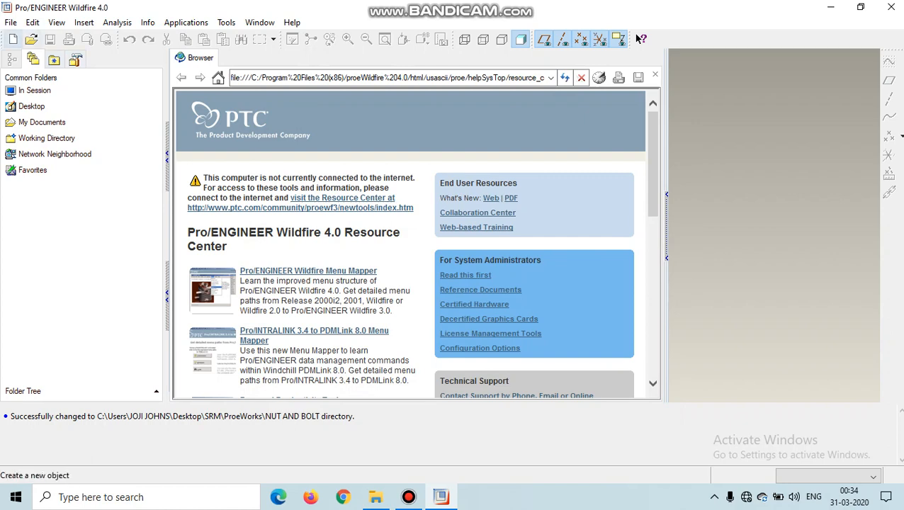
click(13, 39)
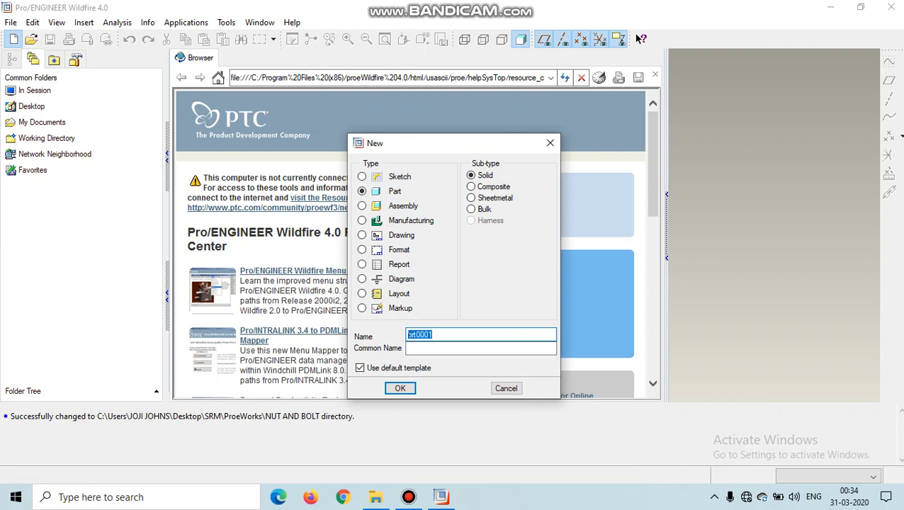
text(NUT)
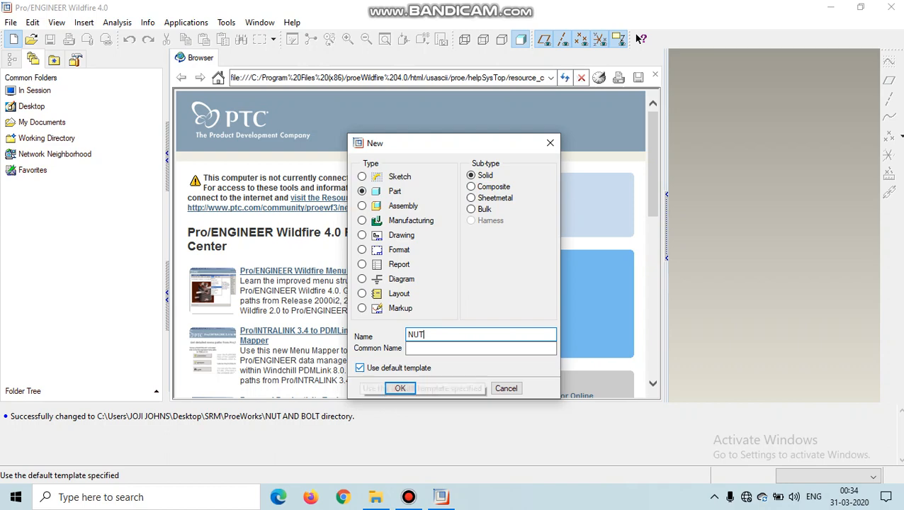
click(360, 368)
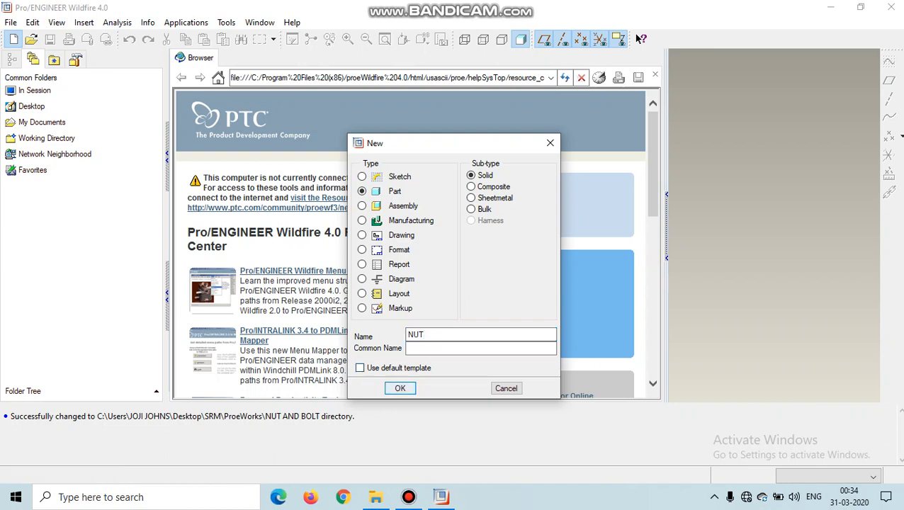
key(Return)
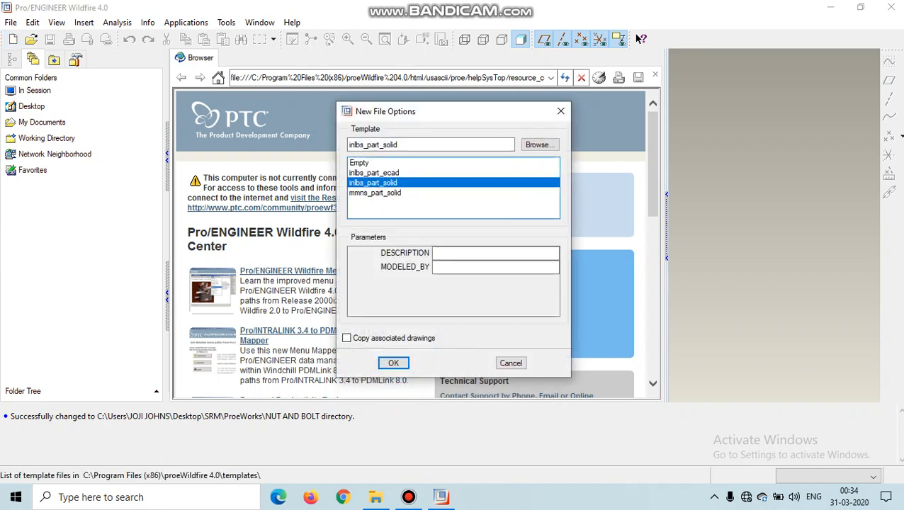
click(375, 193)
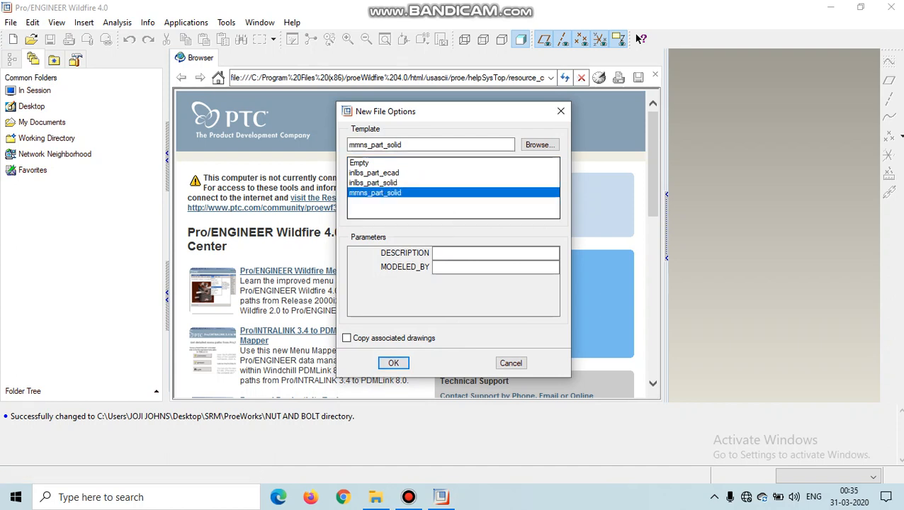
key(Return)
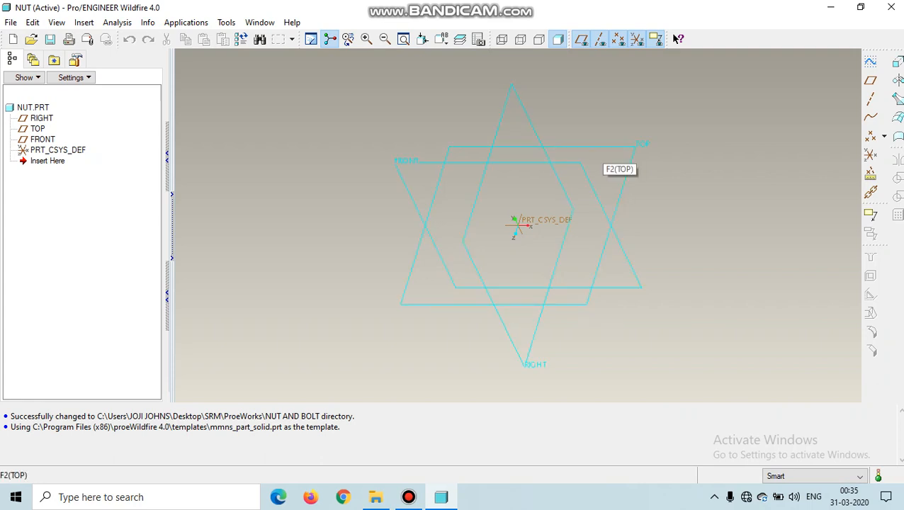
Step: Start a sketch on the TOP datum plane, oriented with the RIGHT plane facing right
click(605, 148)
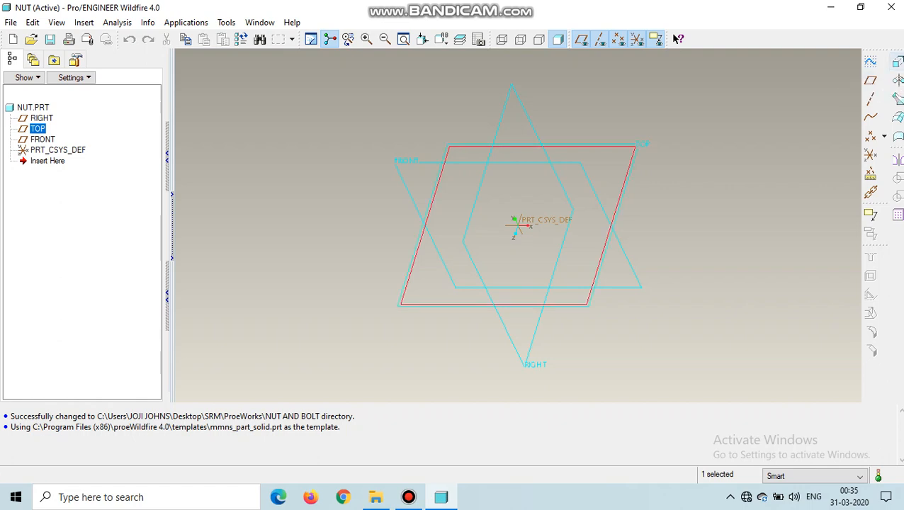
click(870, 192)
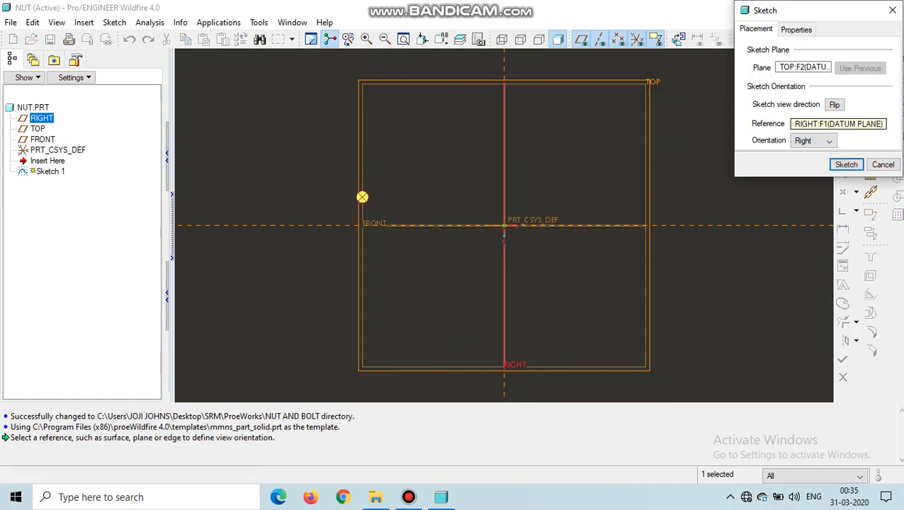
click(845, 165)
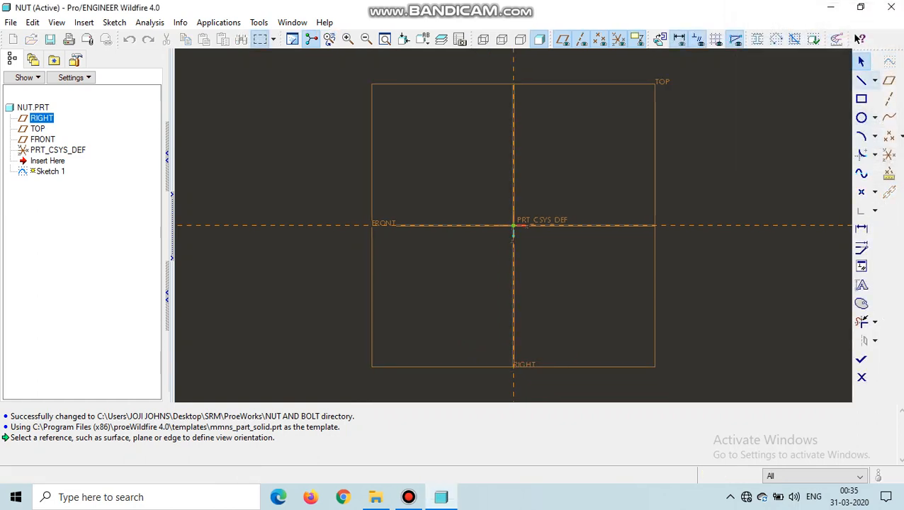
Step: Draw a vertical and a horizontal centerline through the origin, along the RIGHT and FRONT references
click(874, 80)
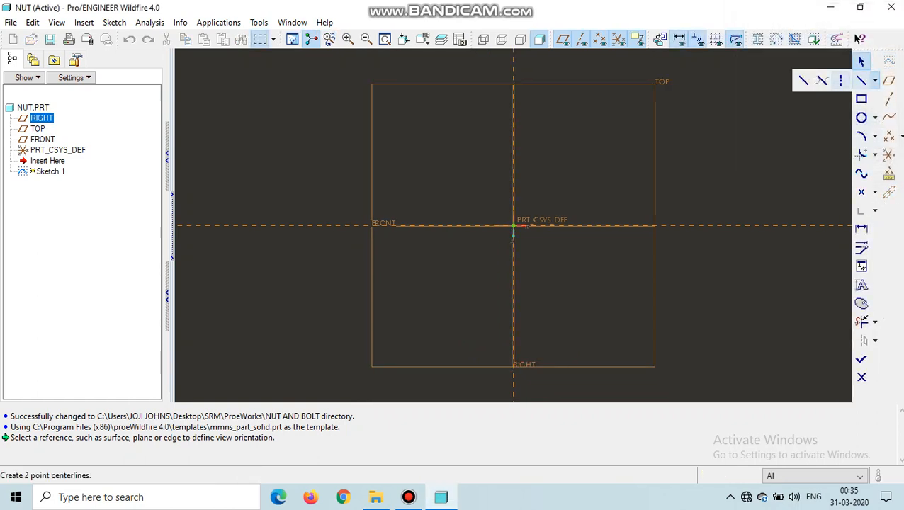
click(840, 80)
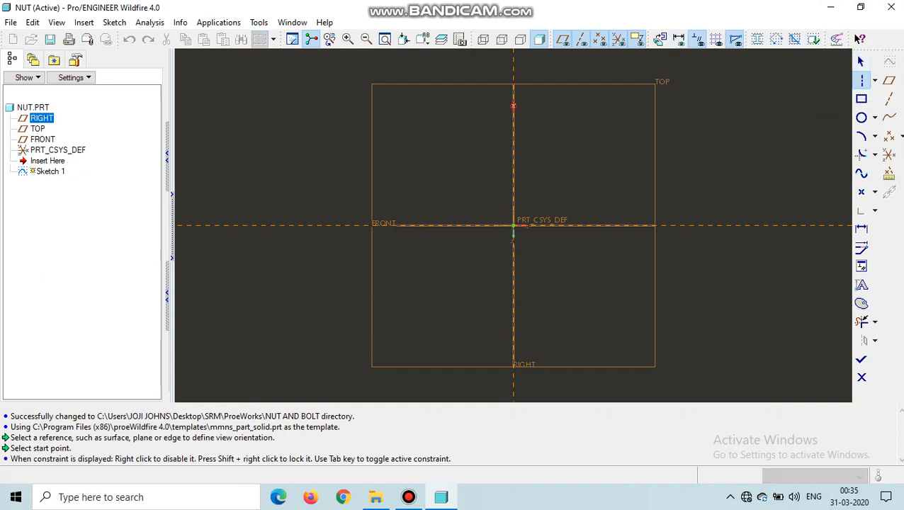
click(513, 106)
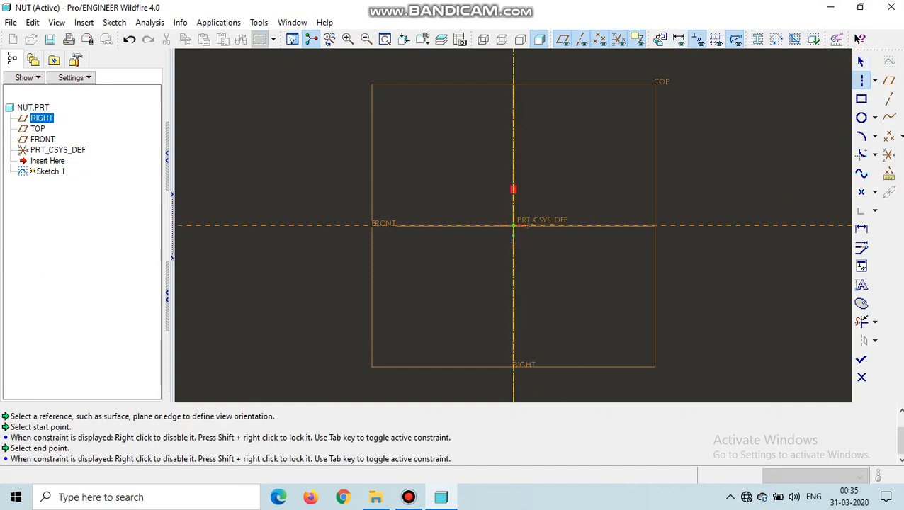
click(512, 189)
click(310, 225)
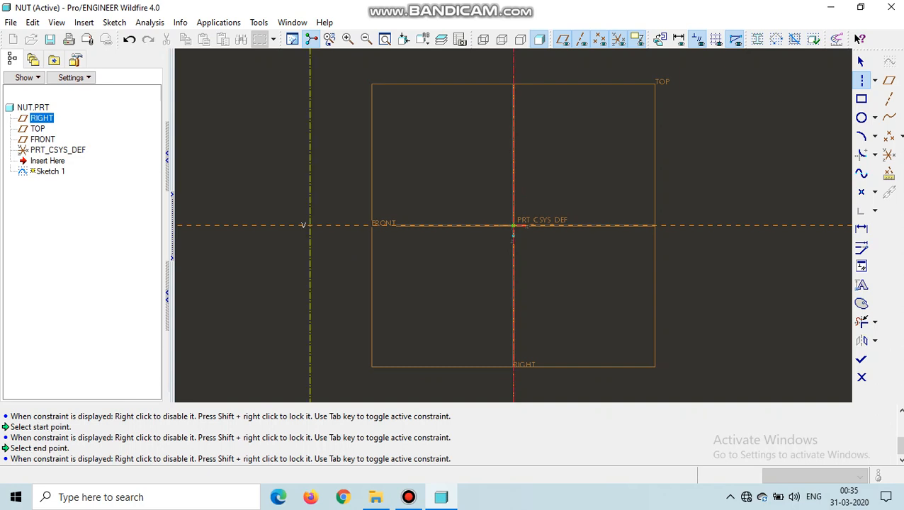
click(442, 226)
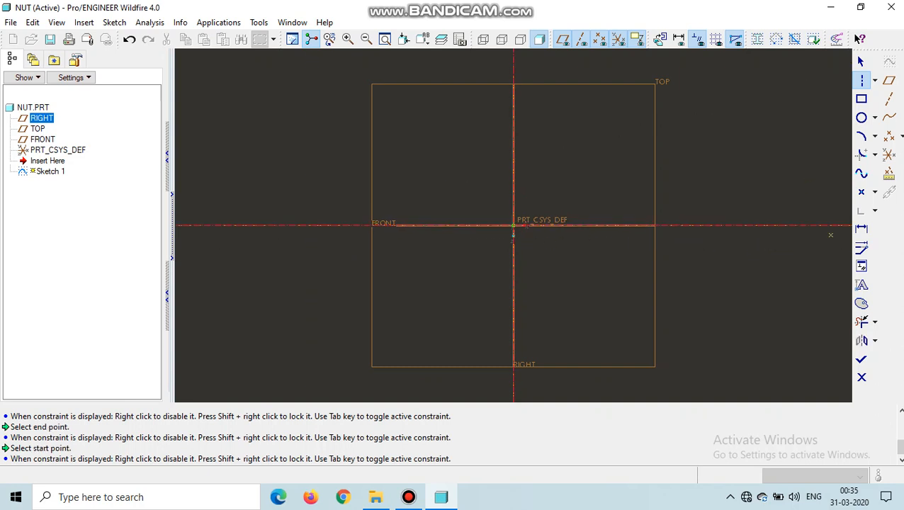
Step: Insert a hexagon from the Sketcher Palette off the origin, between the centerlines, with a scale of 45 and no rotation
click(861, 265)
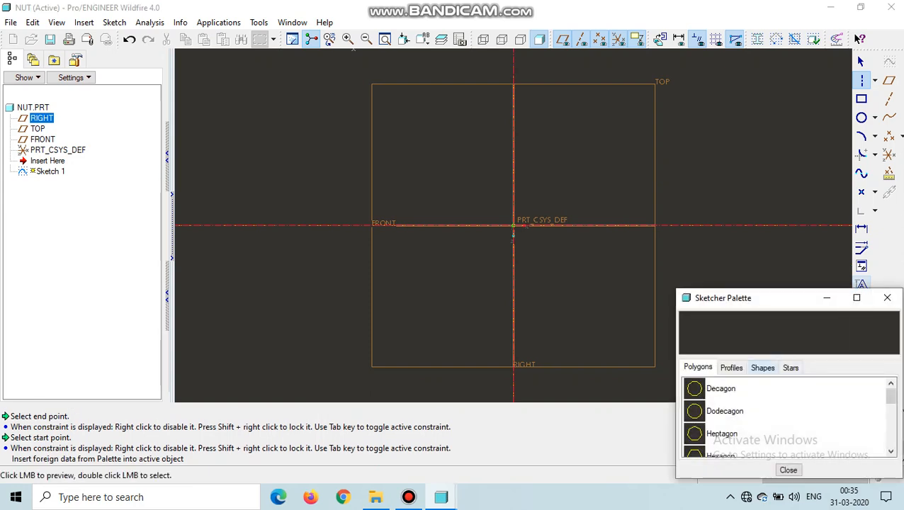
scroll(779, 417, down, 2)
scroll(779, 416, up, 1)
scroll(779, 417, up, 1)
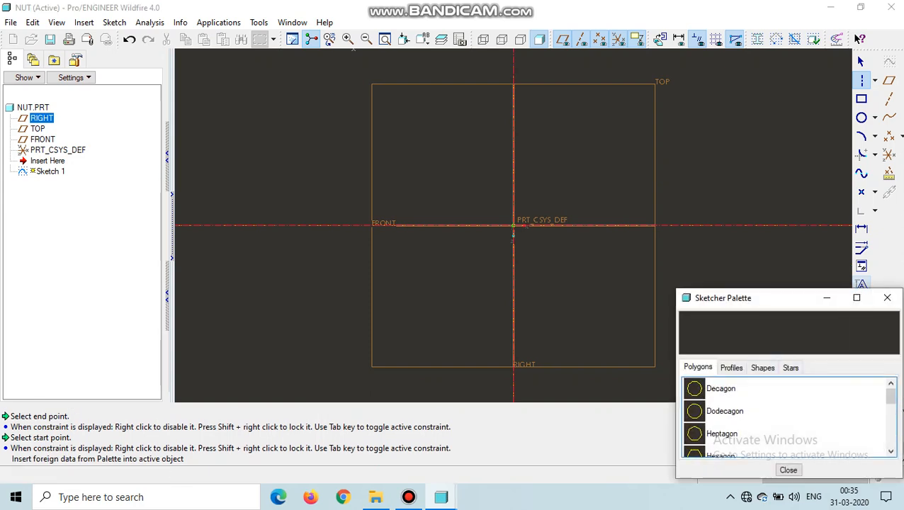
scroll(786, 417, down, 1)
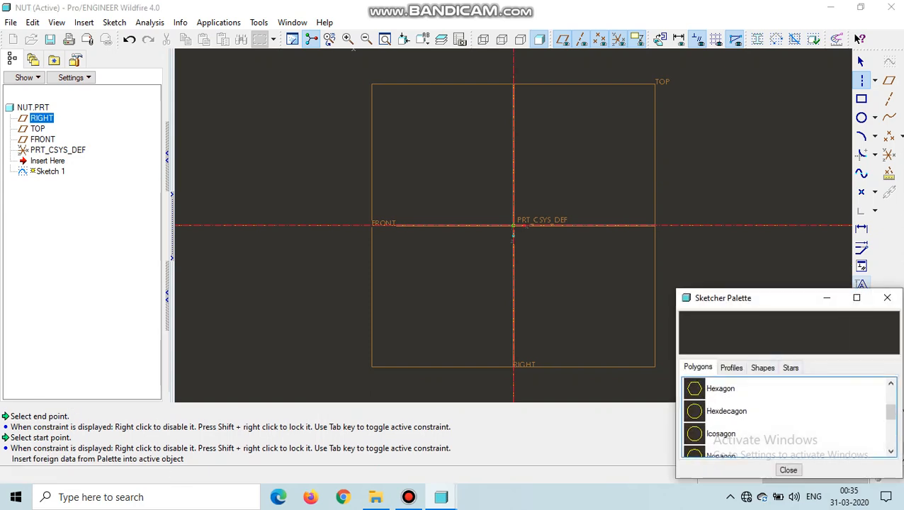
click(721, 389)
double_click(721, 389)
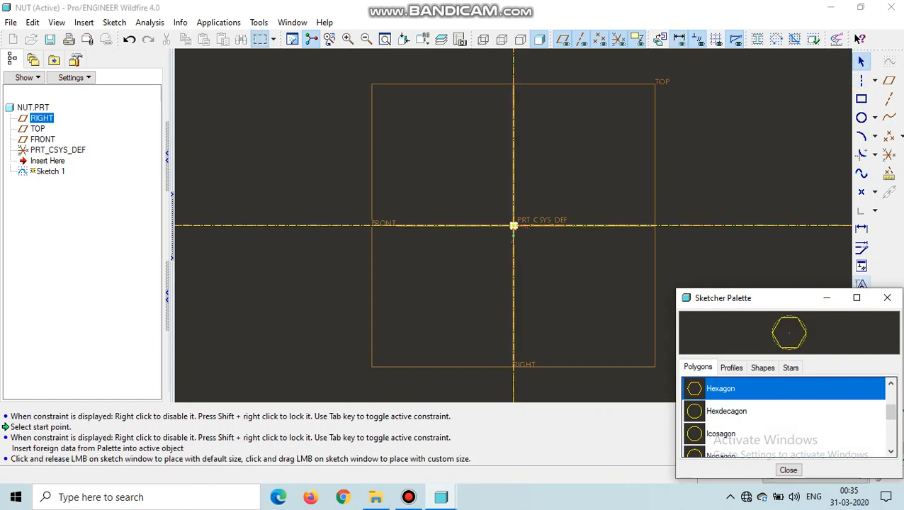
click(566, 281)
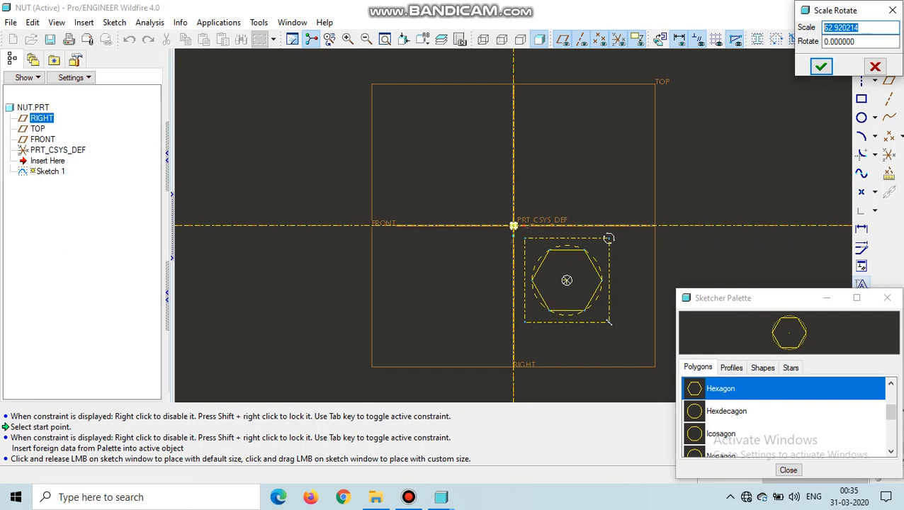
text(45)
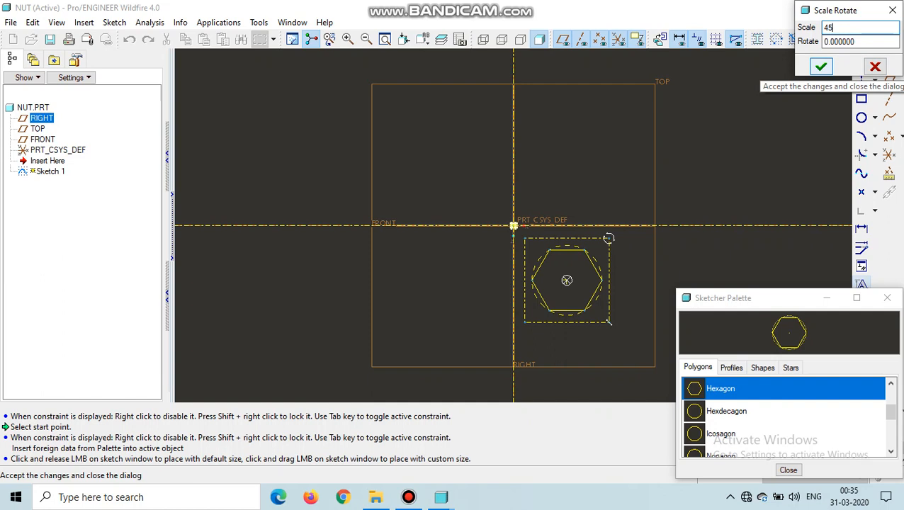
click(821, 66)
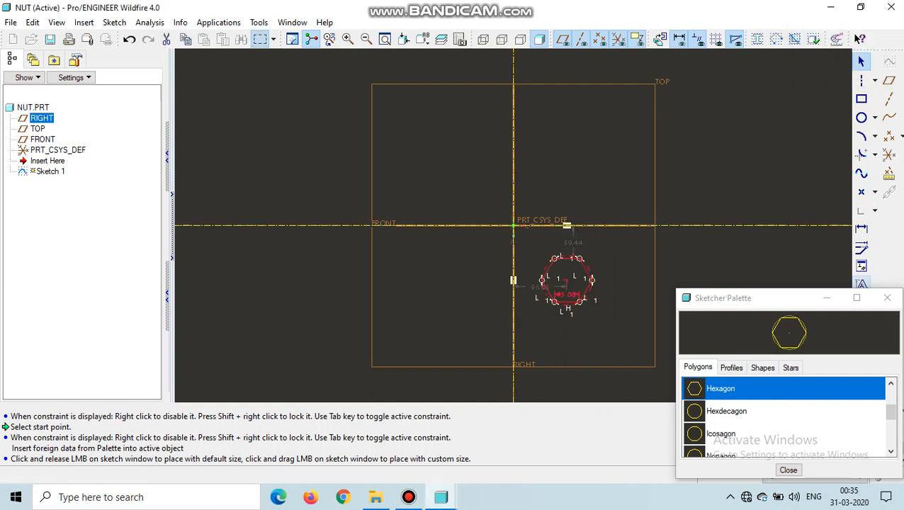
click(788, 470)
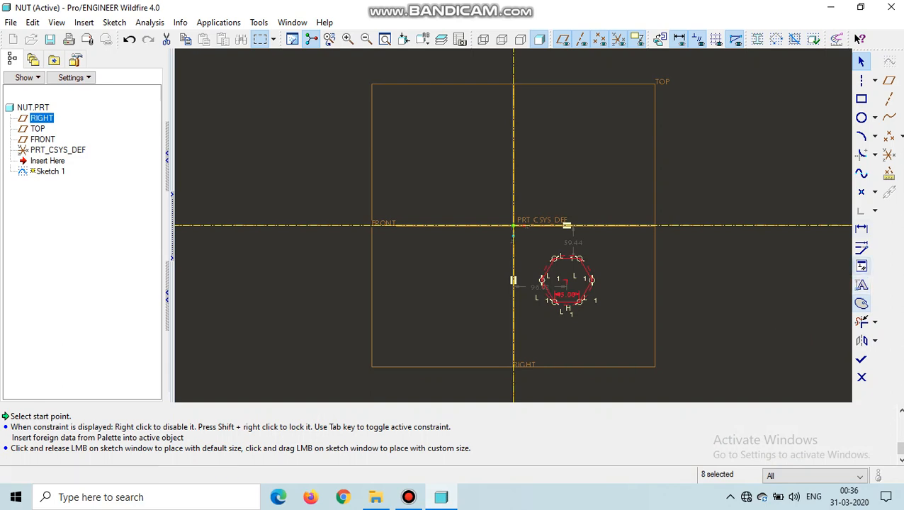
Step: Constrain the hexagon's center point to be coincident with both the horizontal and the vertical centerline
click(861, 266)
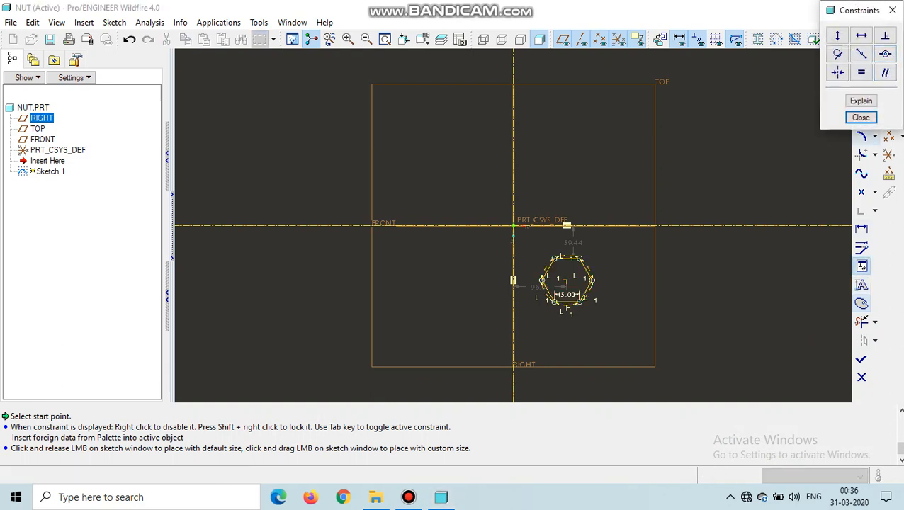
click(885, 54)
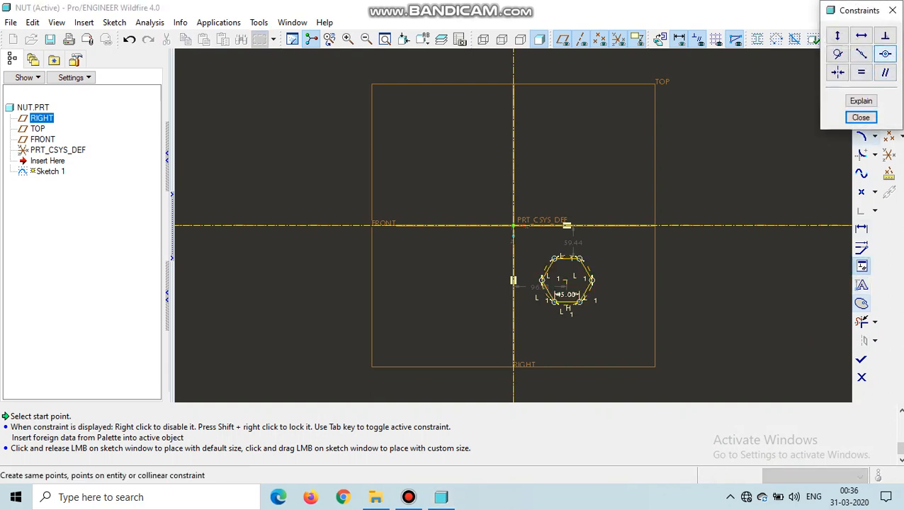
click(885, 54)
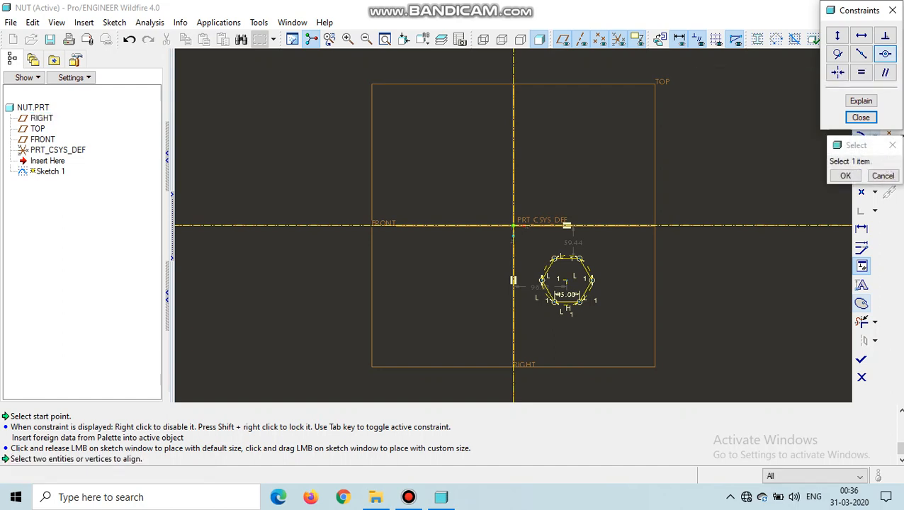
click(567, 280)
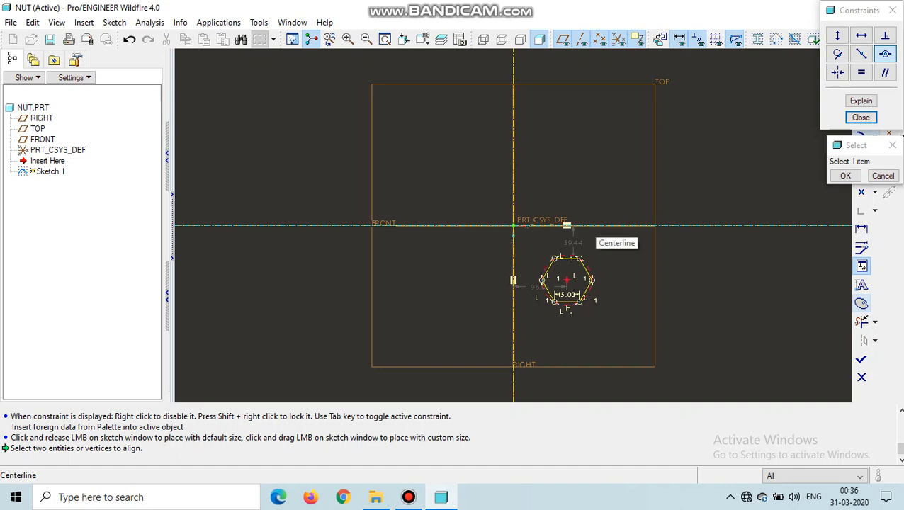
click(567, 225)
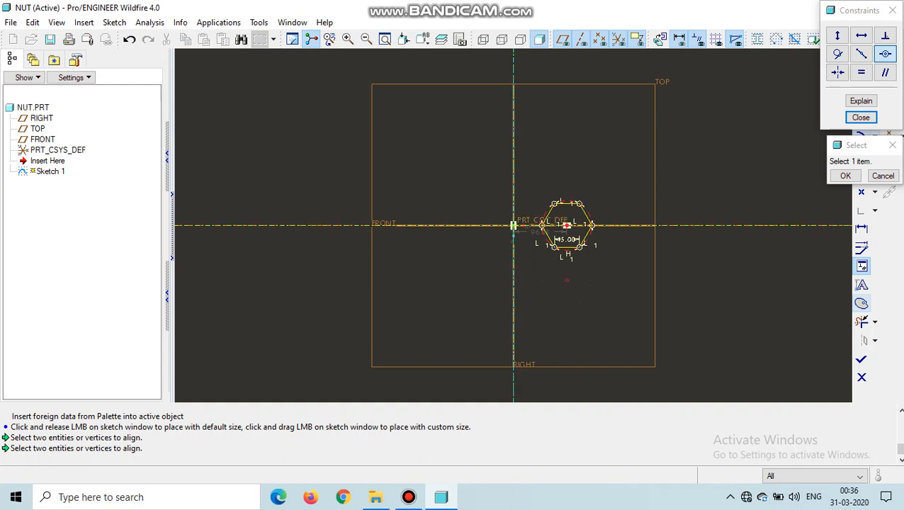
click(514, 225)
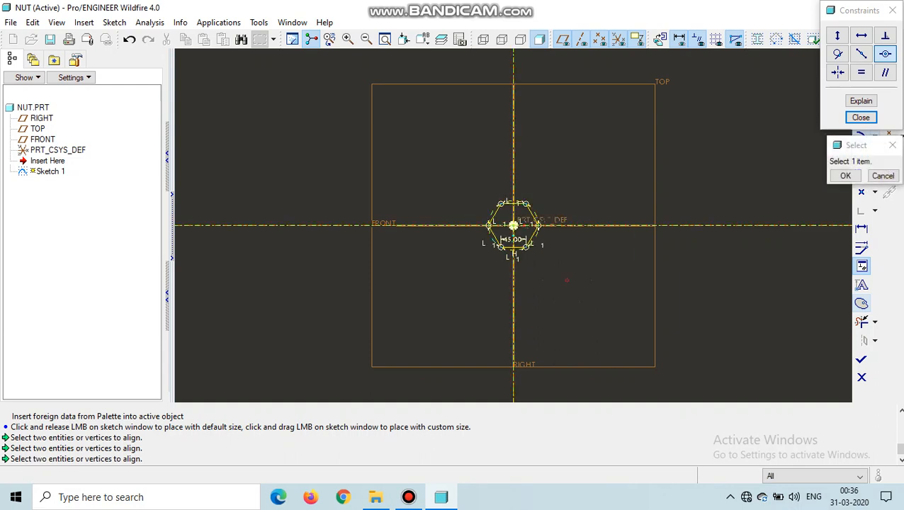
click(860, 118)
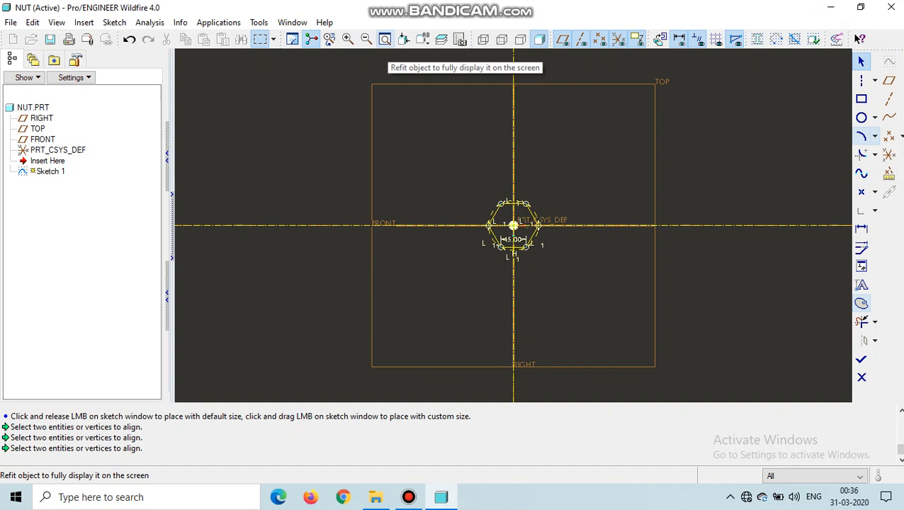
Step: Draw a circle about 48.9 in diameter inside the hexagon, centered on the origin
click(385, 38)
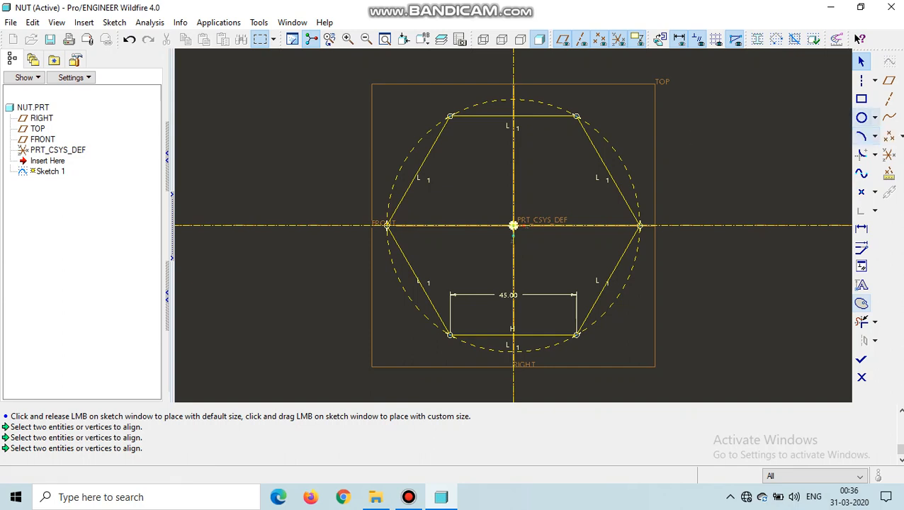
click(862, 117)
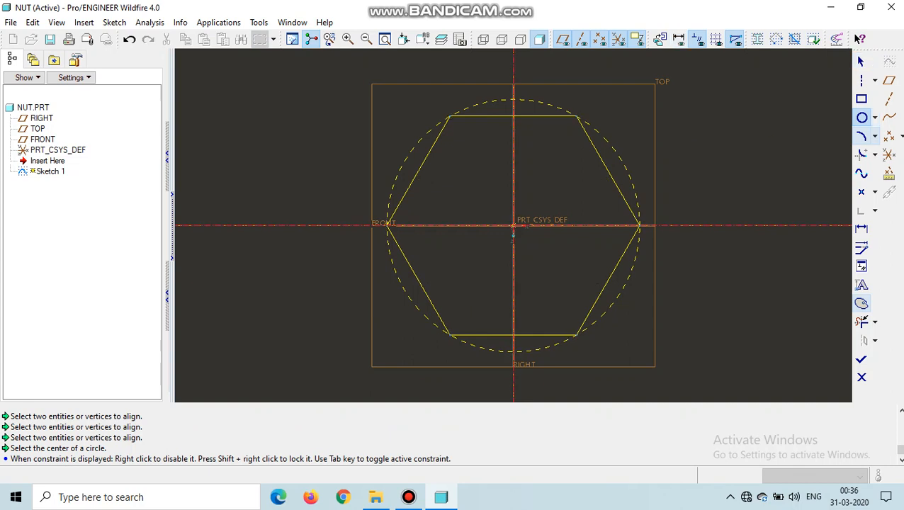
click(512, 225)
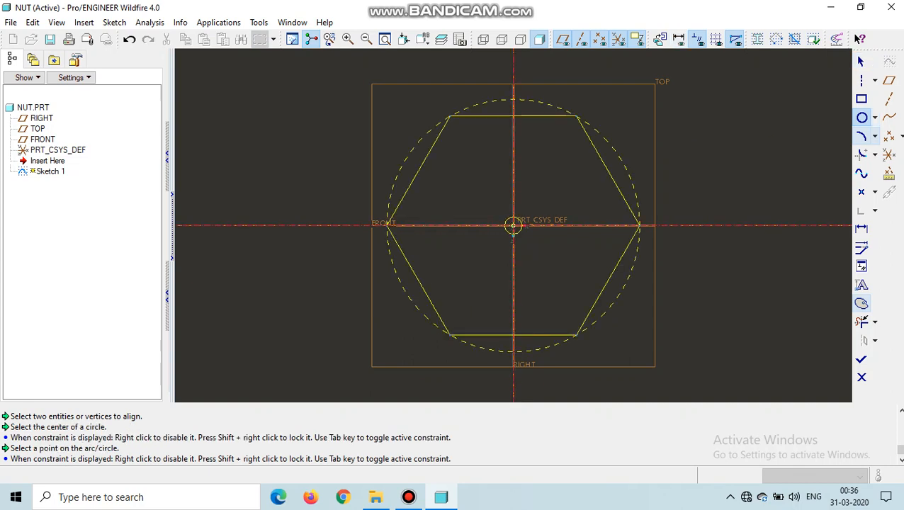
click(452, 255)
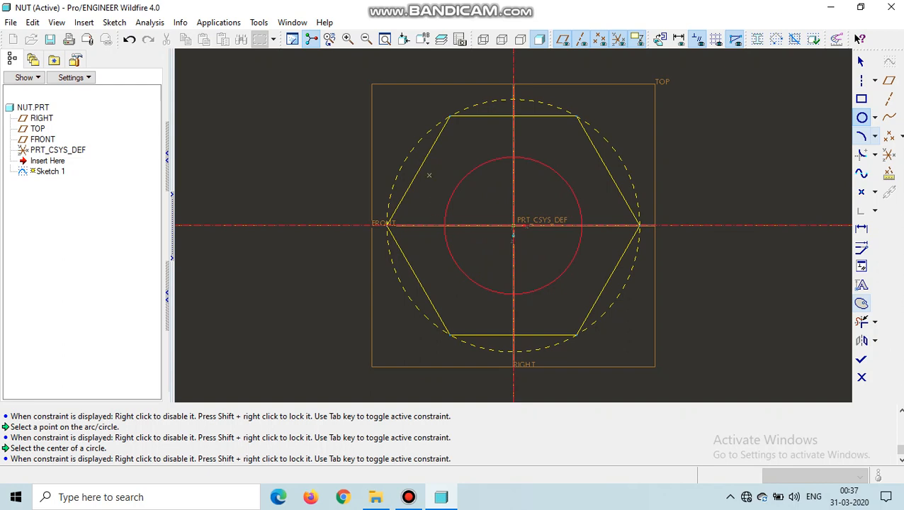
middle_click(428, 175)
Step: Set the circle's diameter to 45 and finish the sketch
double_click(425, 160)
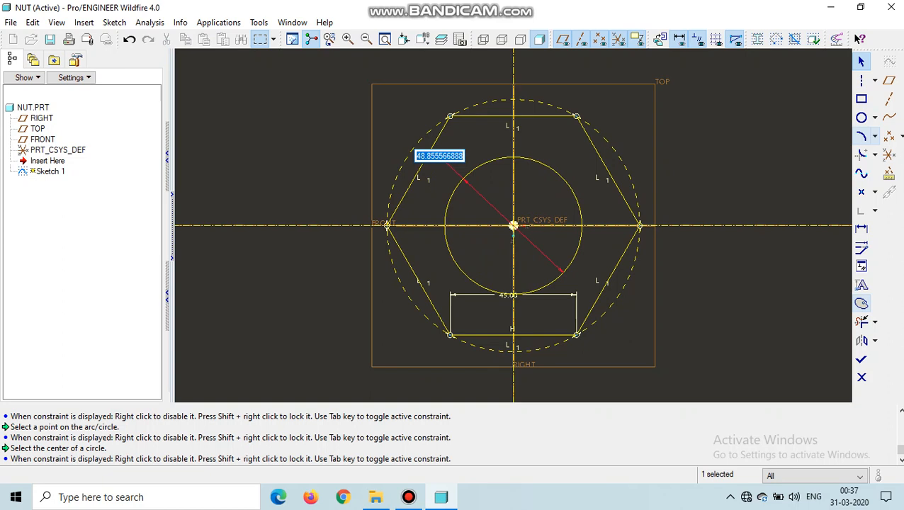
text(45)
key(Return)
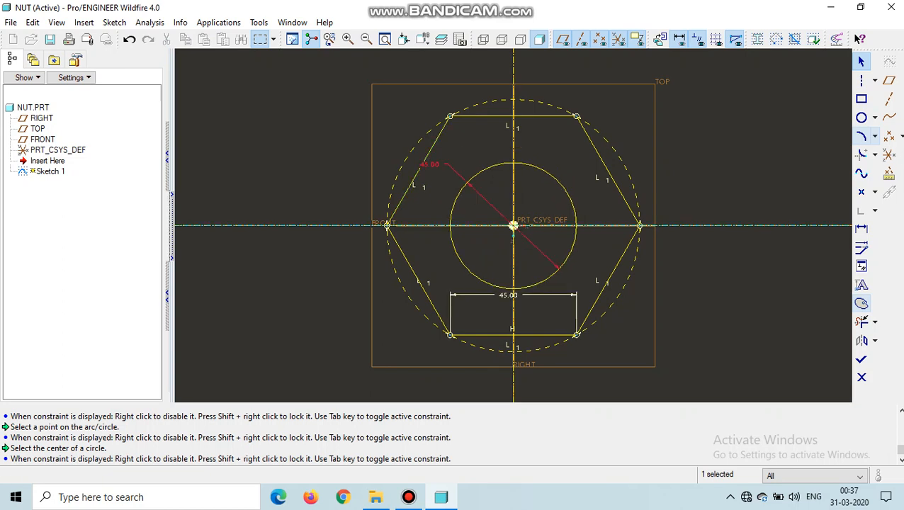
click(861, 360)
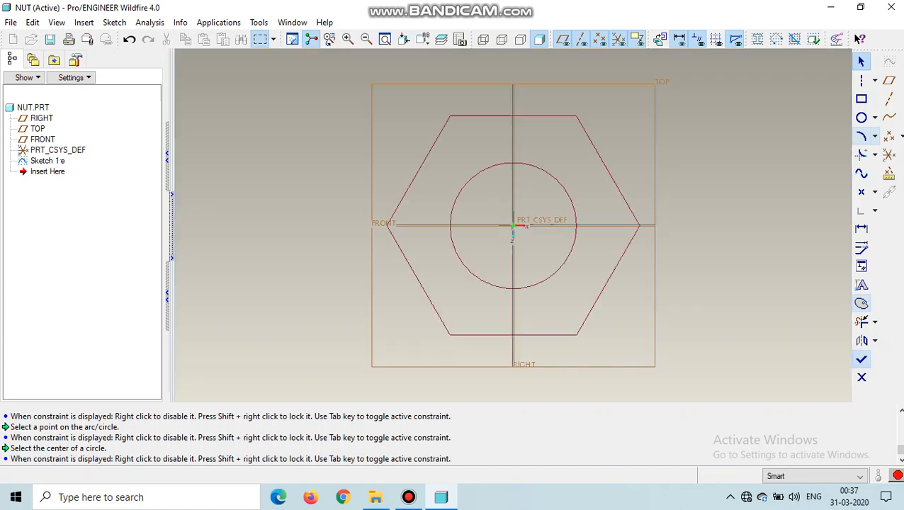
Step: Extrude the hexagon and circle sketch as a solid to a depth of 30, previewing it before accepting the feature
mouse_move(518, 284)
middle_down()
mouse_move(567, 241)
mouse_move(517, 283)
mouse_move(552, 219)
mouse_move(560, 230)
mouse_move(532, 291)
mouse_move(543, 272)
middle_up()
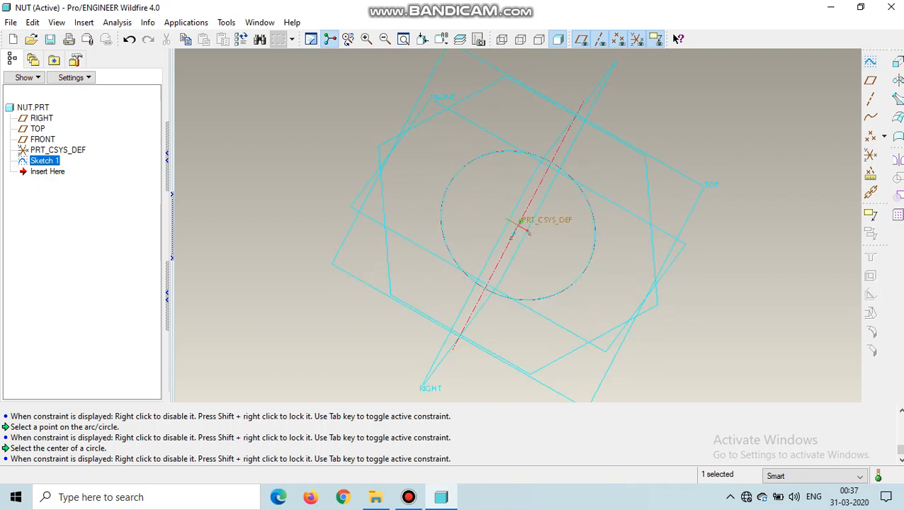
click(897, 61)
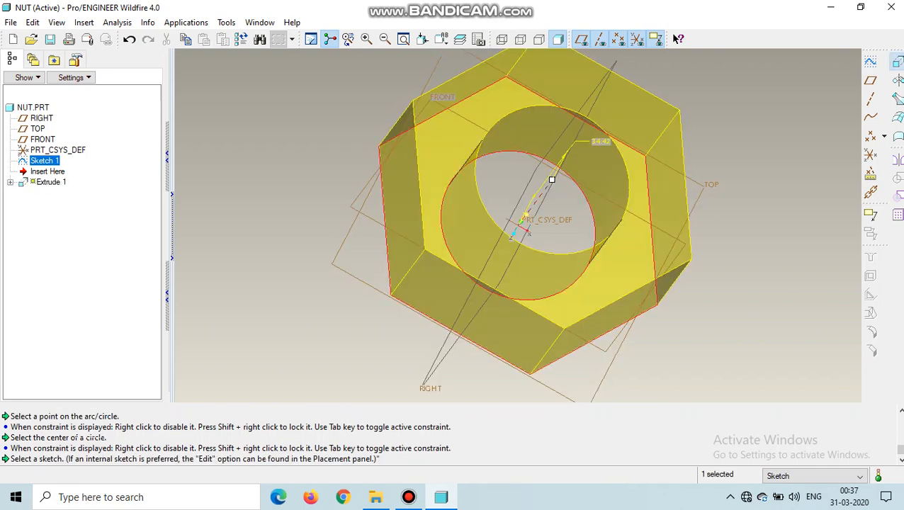
middle_drag(551, 179, 601, 141)
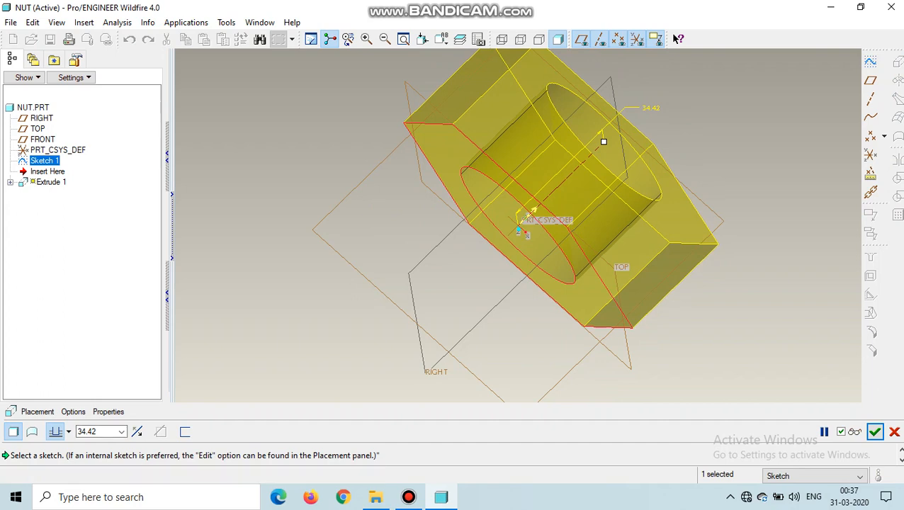
double_click(87, 431)
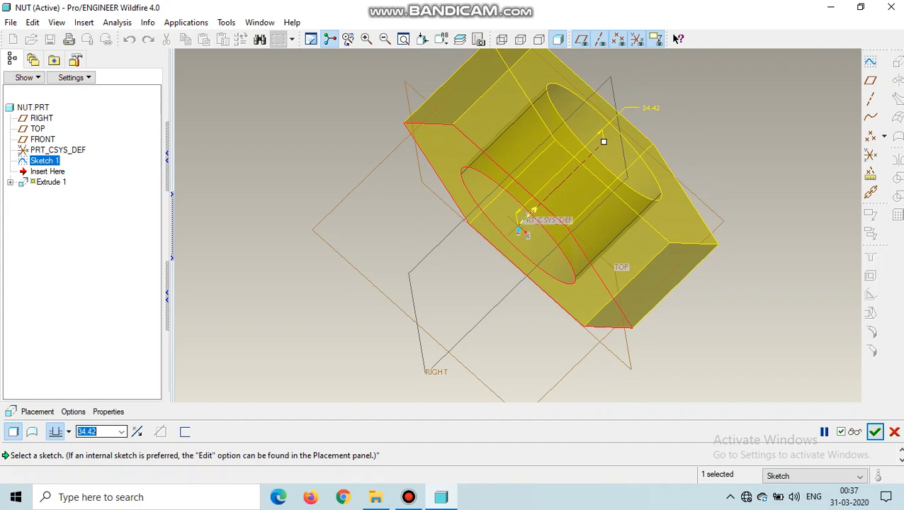
text(30)
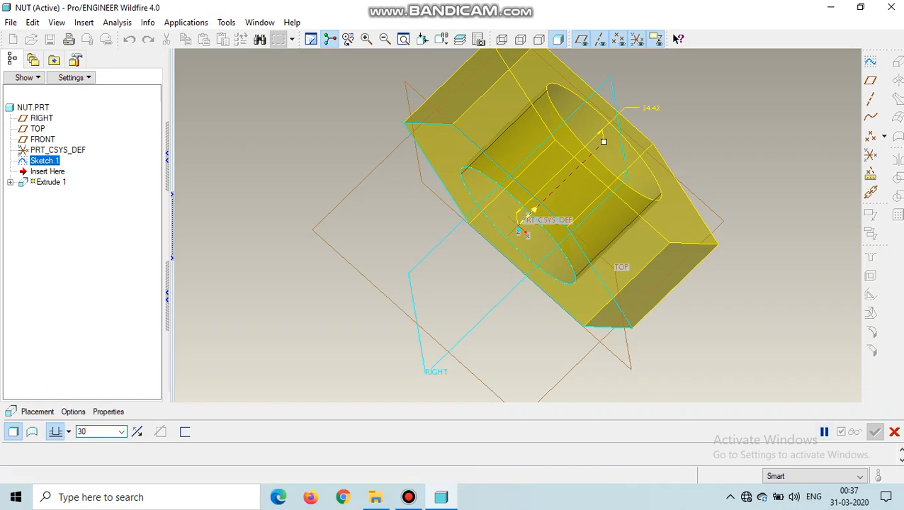
key(Return)
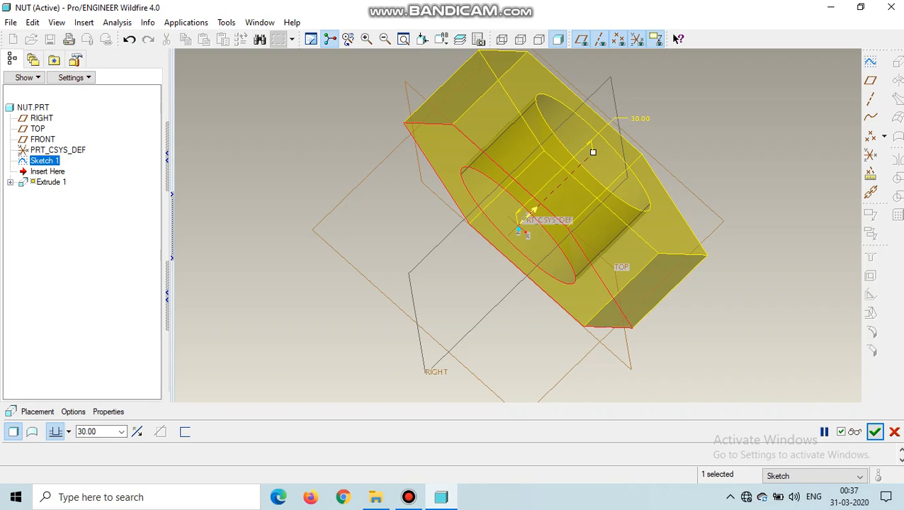
click(824, 431)
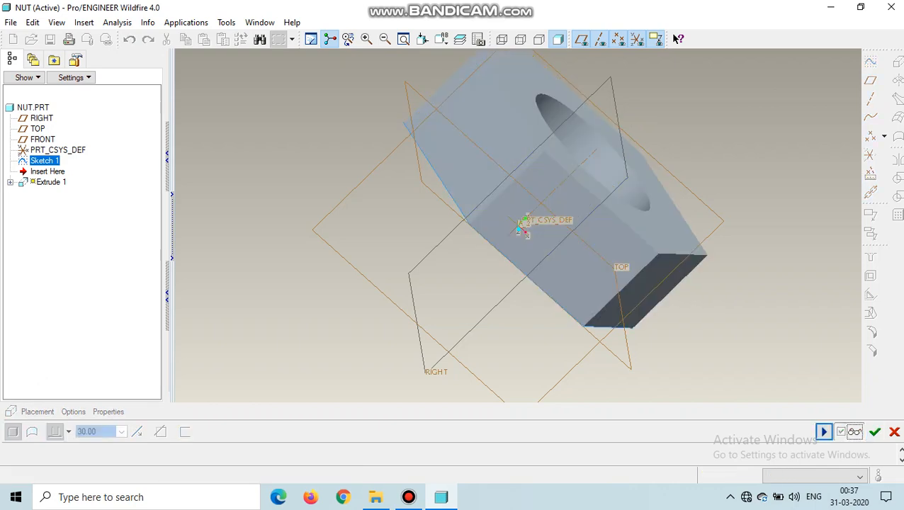
click(875, 432)
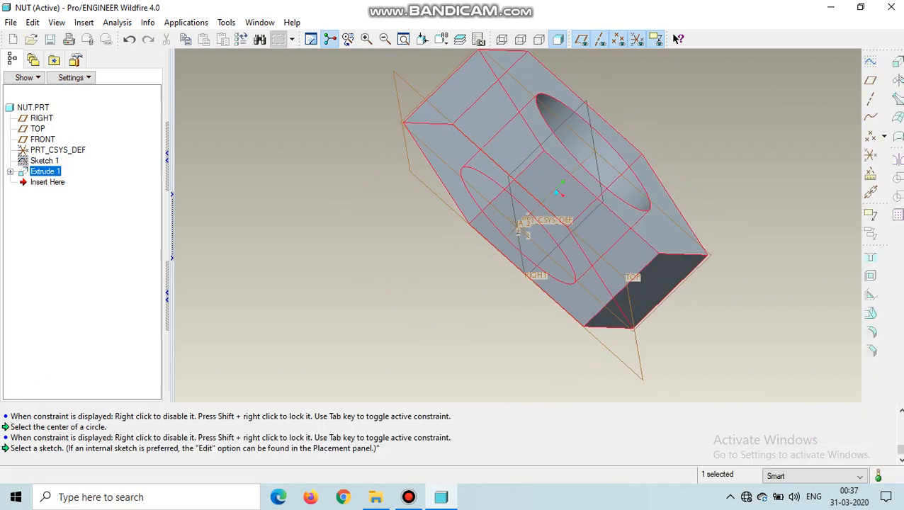
Step: Save the part NUT.PRT in the NUT AND BOLT folder
middle_drag(567, 226, 510, 262)
key(ctrl+d)
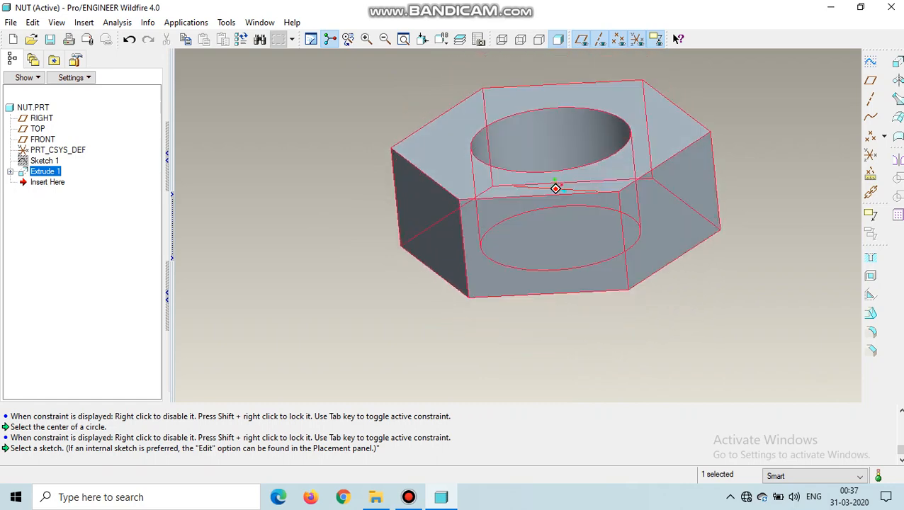
middle_drag(556, 188, 556, 237)
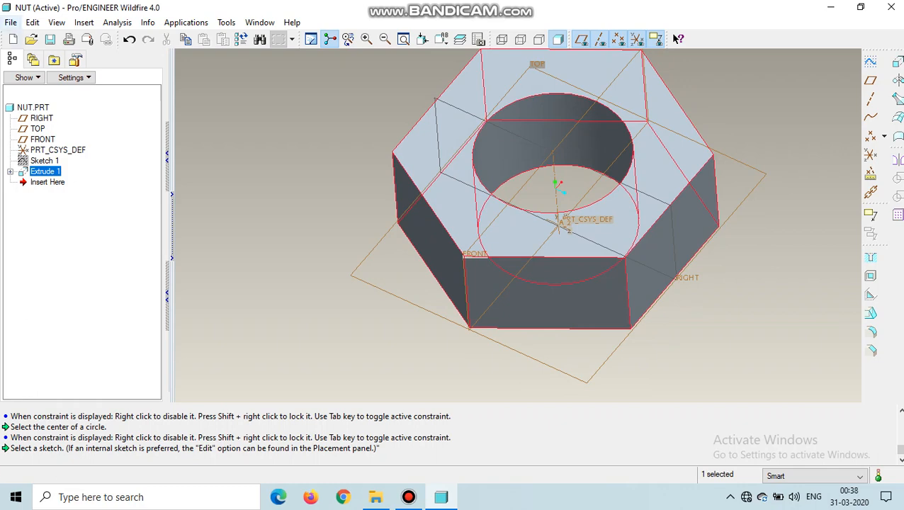
click(11, 22)
click(25, 109)
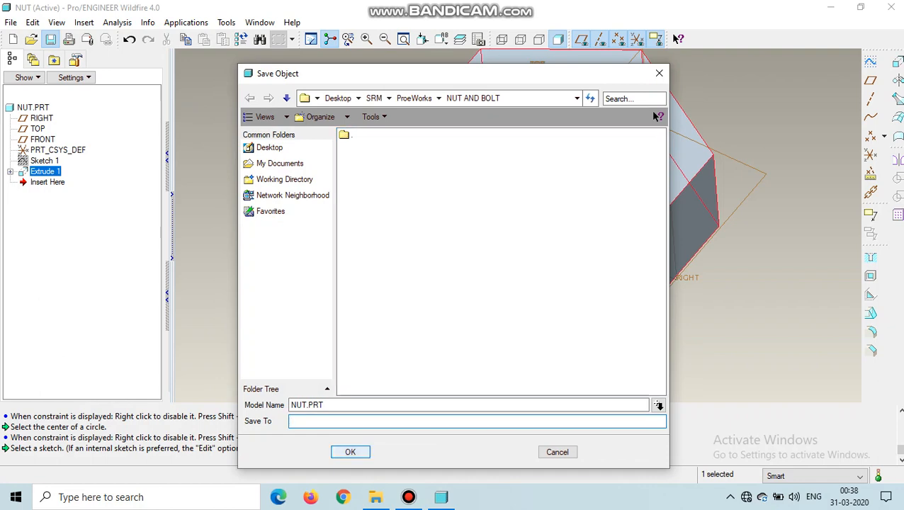
key(Return)
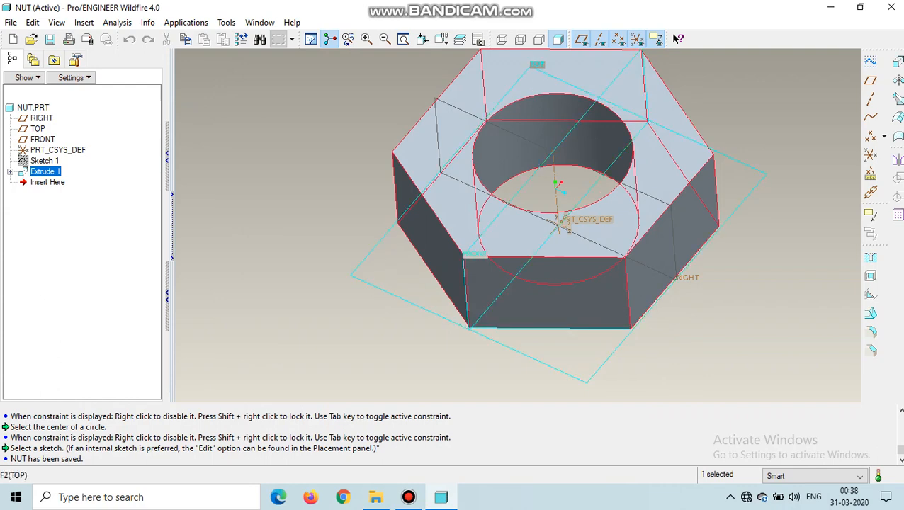
mouse_move(560, 185)
middle_down()
mouse_move(543, 210)
mouse_move(560, 166)
mouse_move(555, 189)
middle_up()
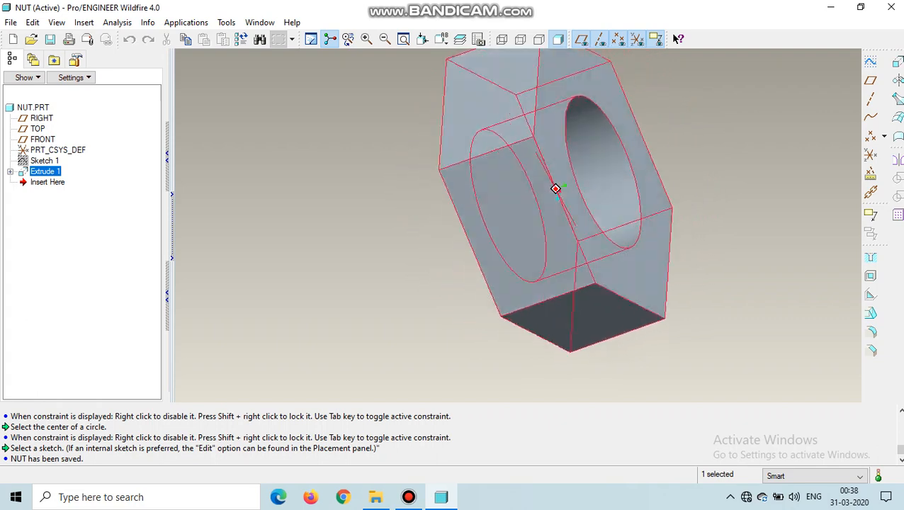
middle_drag(556, 188, 556, 189)
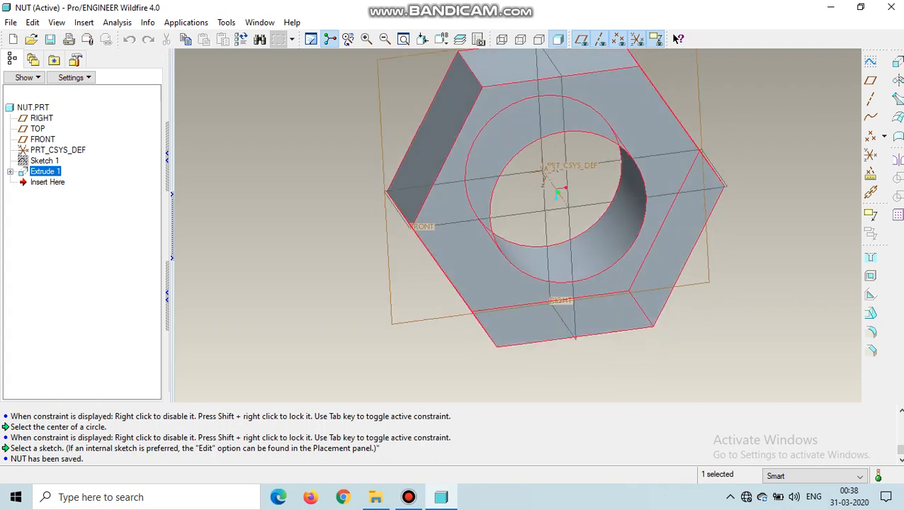